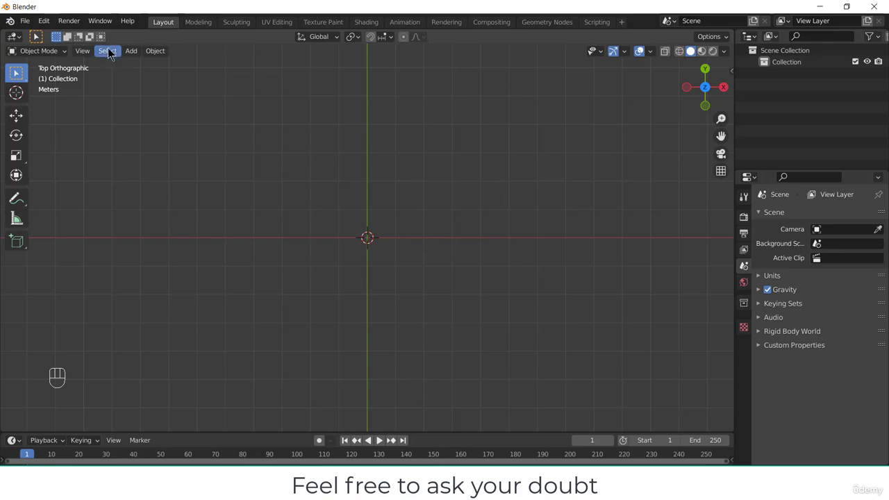
# - Add an external spur gear mesh with GearGenMaster and set its tooth count Z to 15
pyautogui.click(129, 52)
pyautogui.moveTo(146, 64)
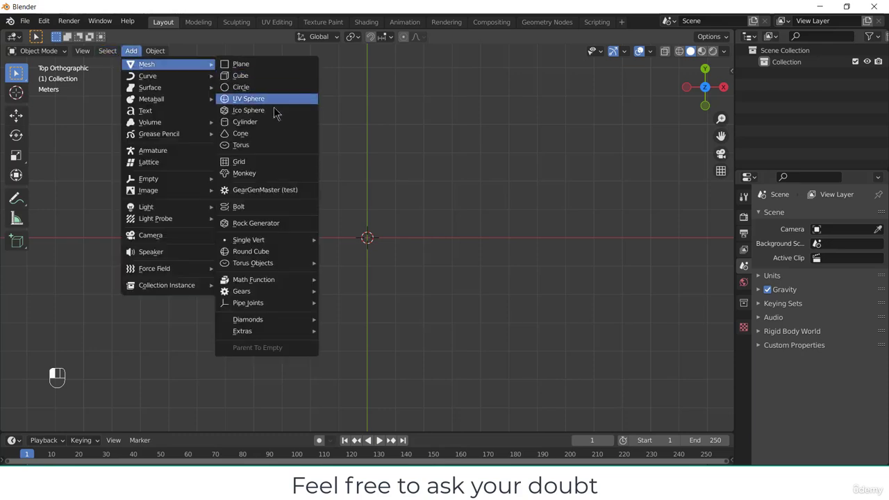
pyautogui.click(268, 196)
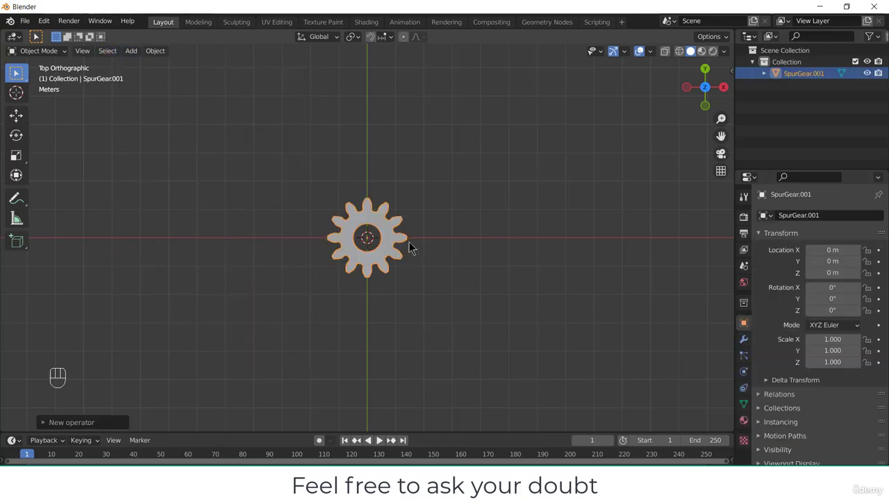
pyautogui.click(80, 424)
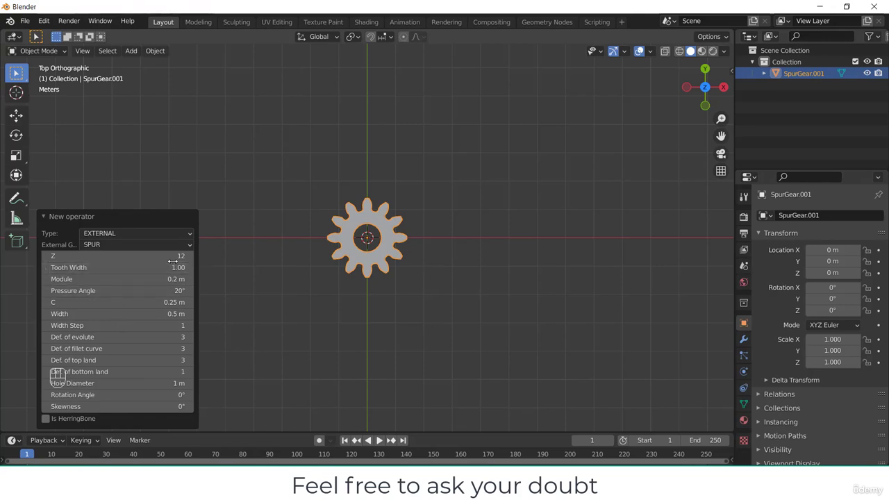
pyautogui.moveTo(118, 256); pyautogui.dragTo(251, 256)
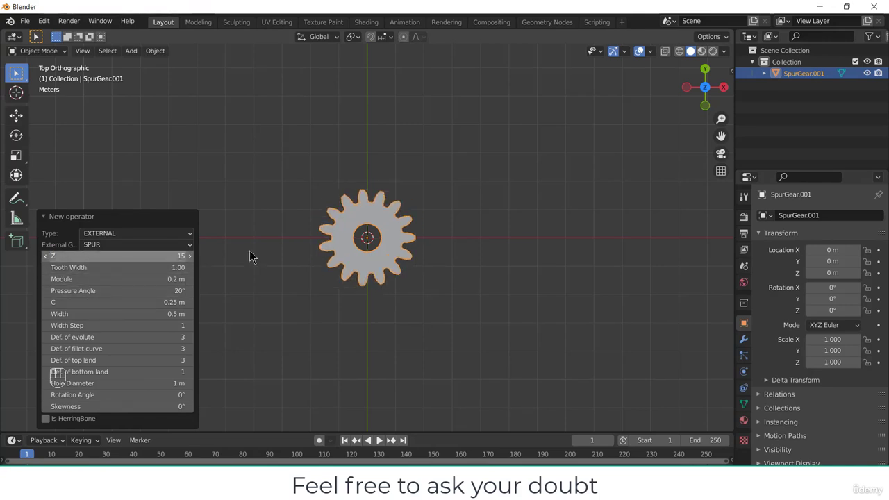
# - Add a second GearGenMaster spur gear meshing with the first and set its tooth count Z to 30
pyautogui.click(131, 51)
pyautogui.moveTo(149, 64)
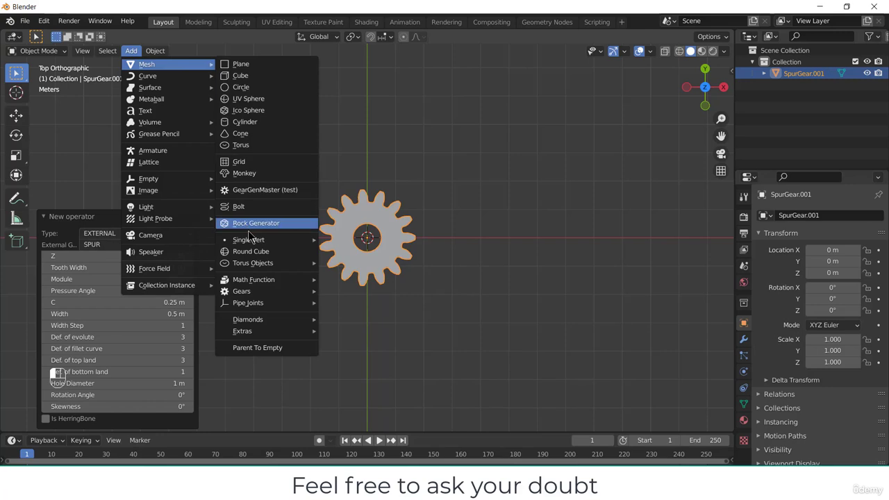
pyautogui.click(263, 190)
pyautogui.doubleClick(174, 303)
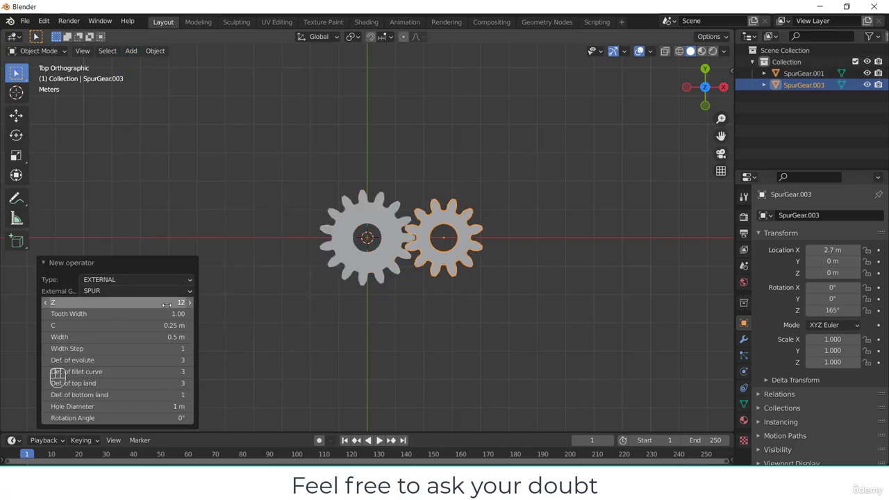
pyautogui.press('BackSpace')
pyautogui.write('30')
pyautogui.press('Return')
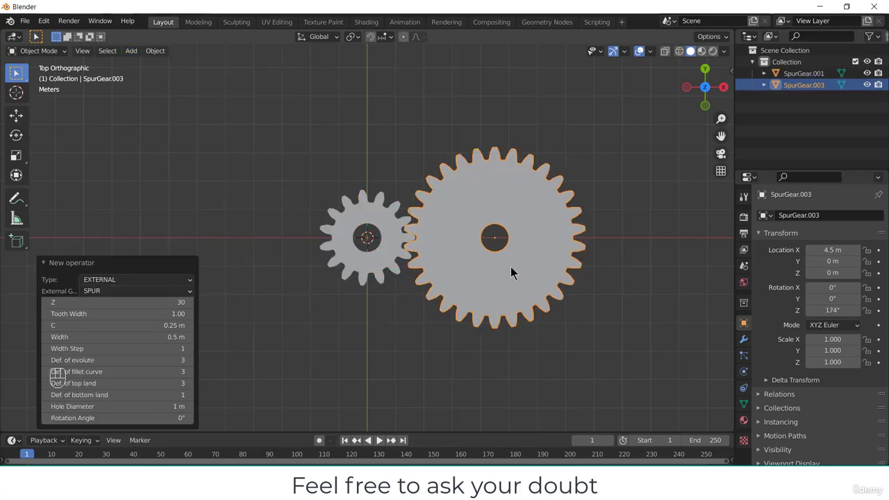
pyautogui.click(420, 369)
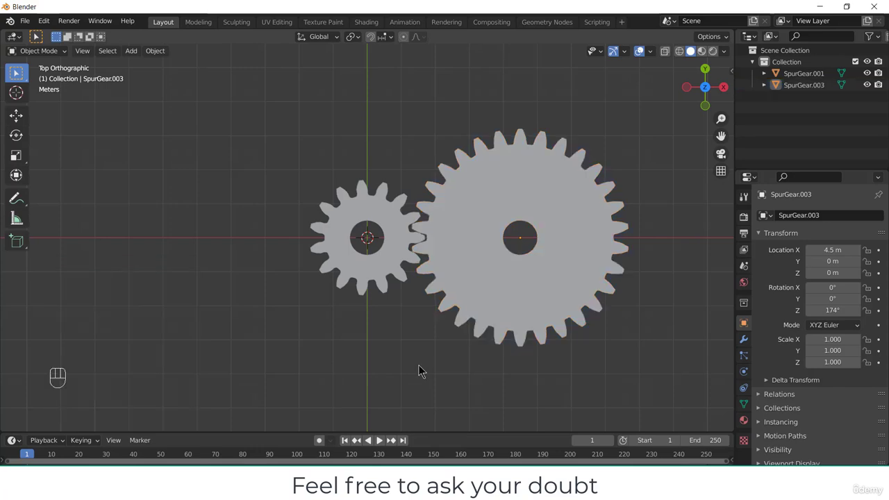
# - Apply the rotation transform of the small gear
pyautogui.click(392, 269)
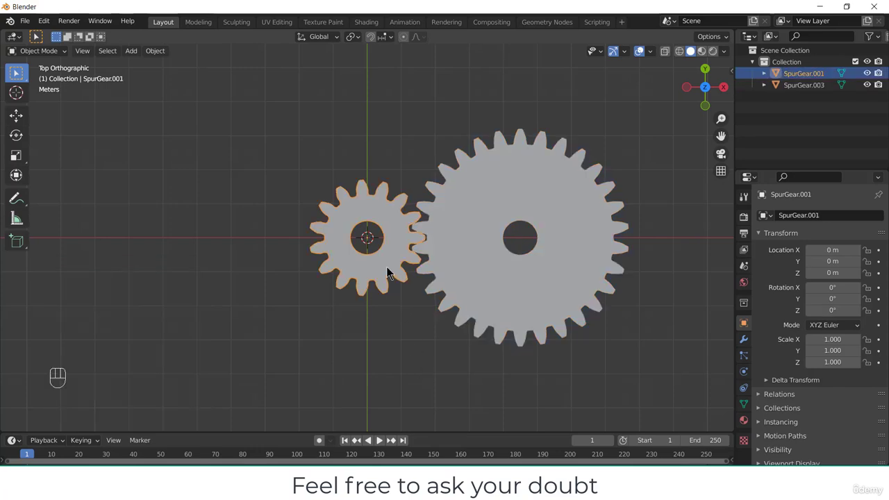
pyautogui.hotkey('ctrl', 'a')
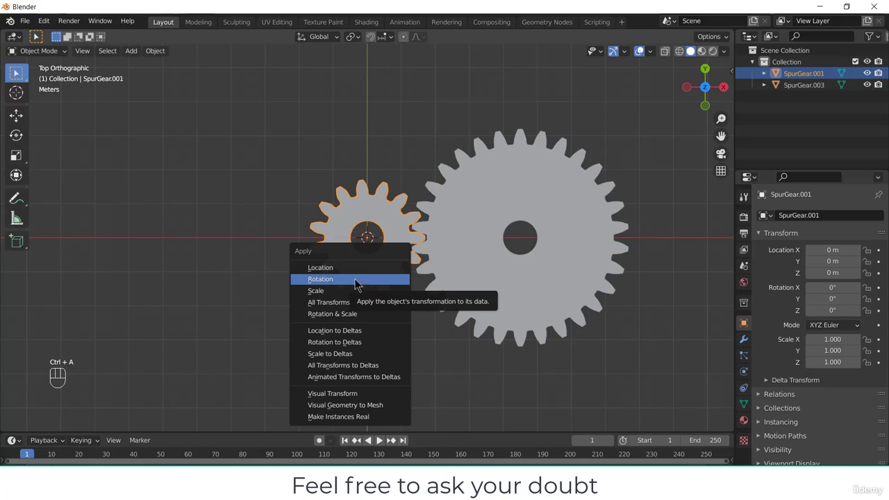
pyautogui.click(371, 281)
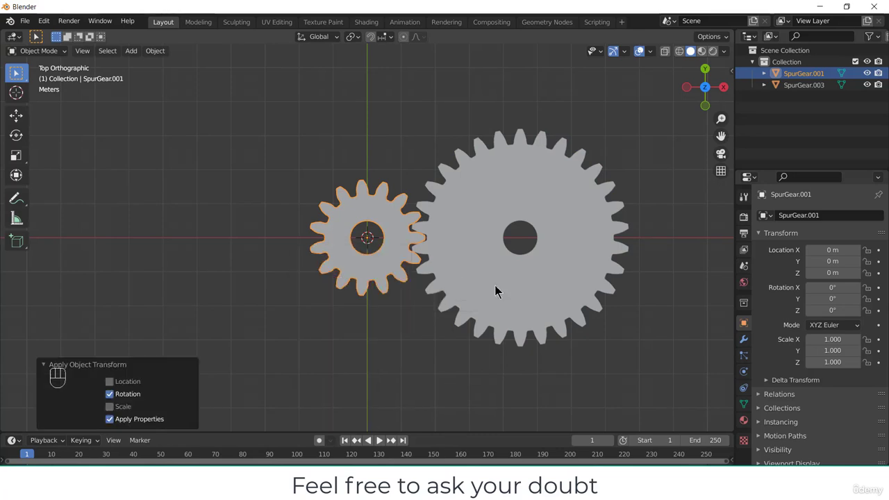
# - Apply the rotation transform of the large gear and deselect it
pyautogui.click(505, 290)
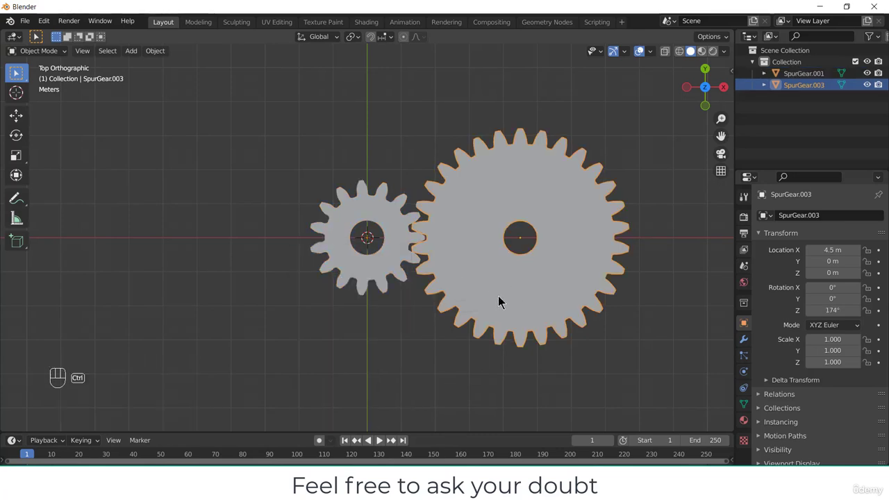
pyautogui.hotkey('ctrl', 'a')
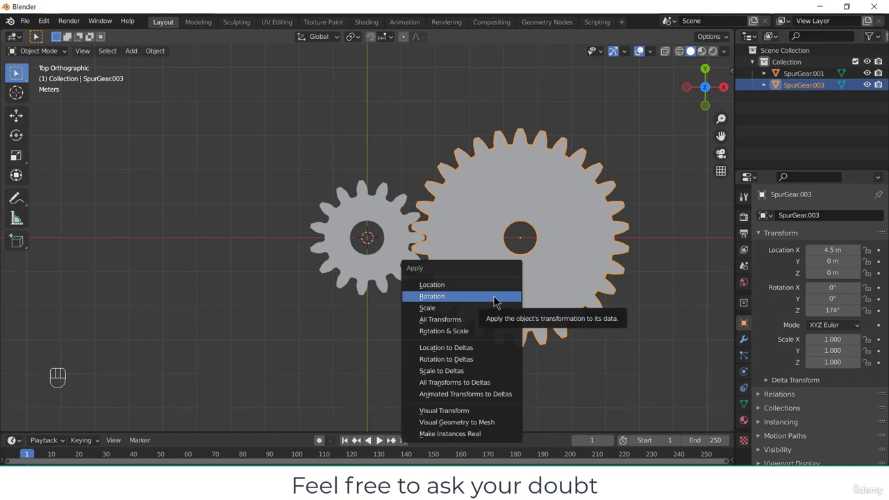
pyautogui.click(495, 300)
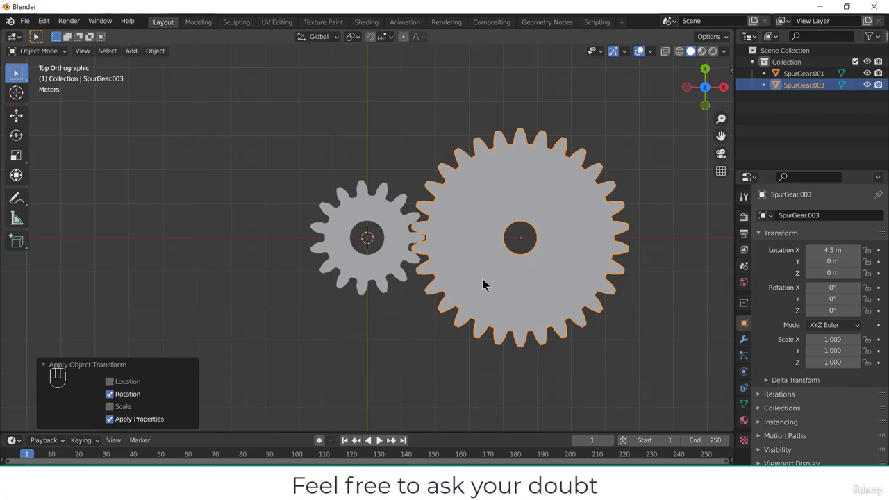
pyautogui.click(396, 334)
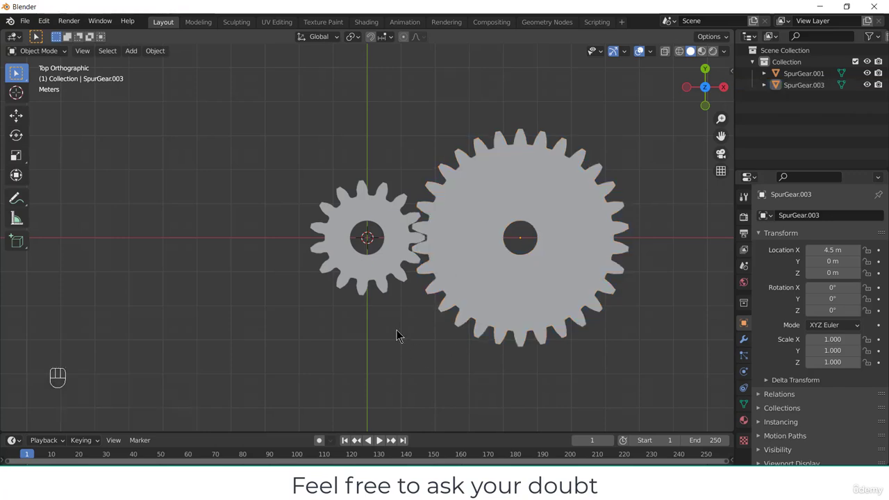
# - Rename the small gear object as 15
pyautogui.click(398, 249)
pyautogui.press('F2')
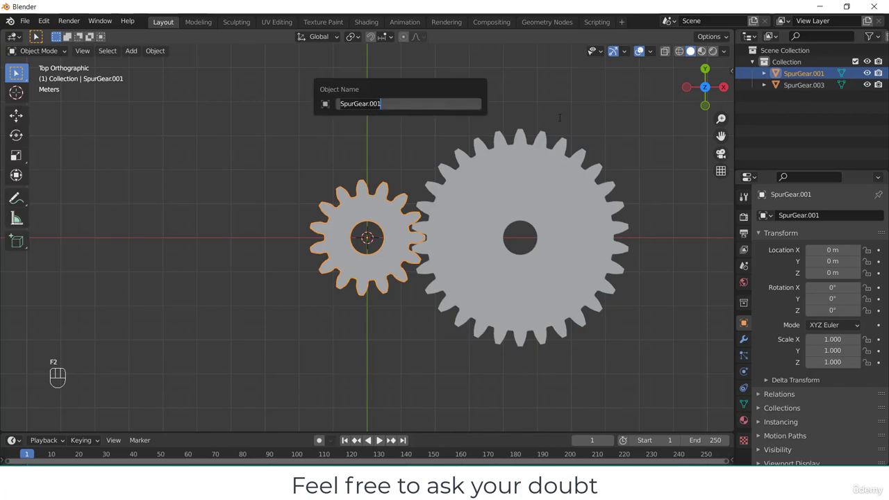
pyautogui.write('15')
pyautogui.press('Return')
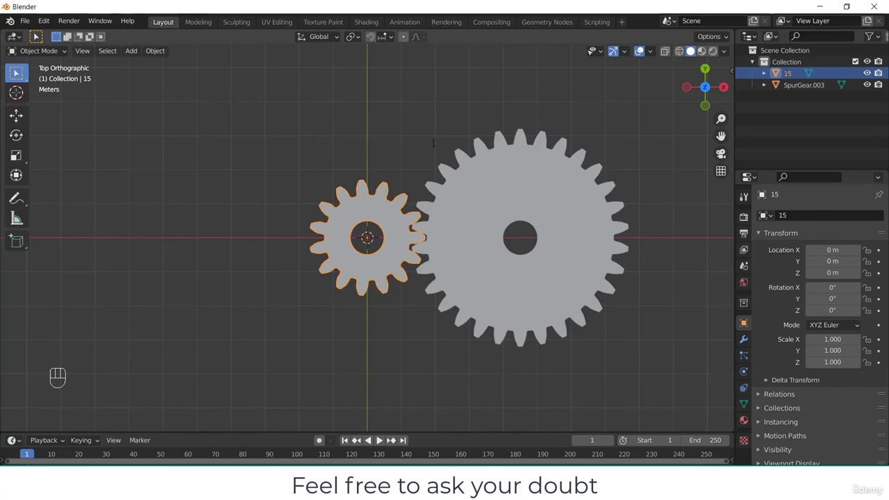
# - Rename the large gear object as 30 and open its object constraint settings
pyautogui.click(496, 189)
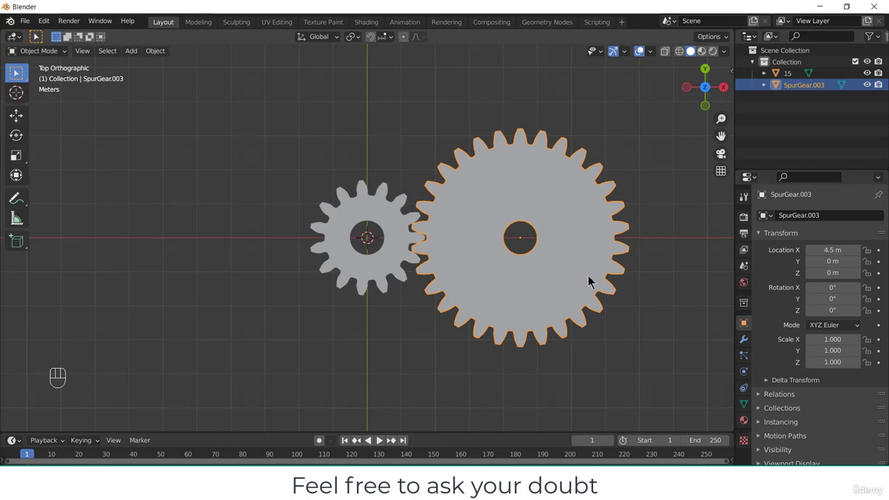
pyautogui.press('F2')
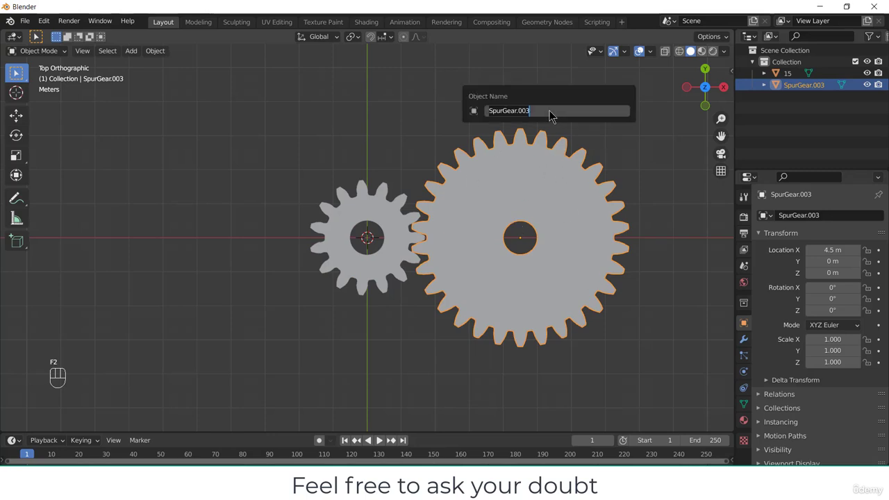
pyautogui.write('30')
pyautogui.press('Return')
pyautogui.click(607, 120)
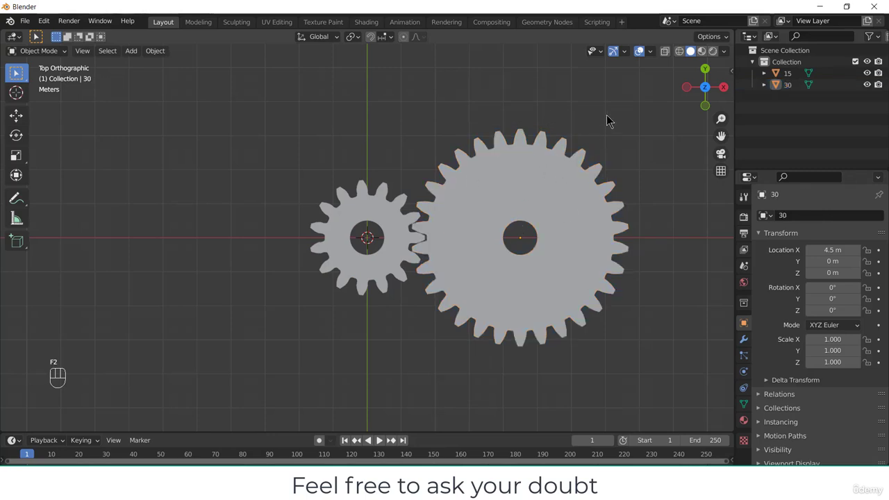
pyautogui.click(743, 388)
pyautogui.click(853, 216)
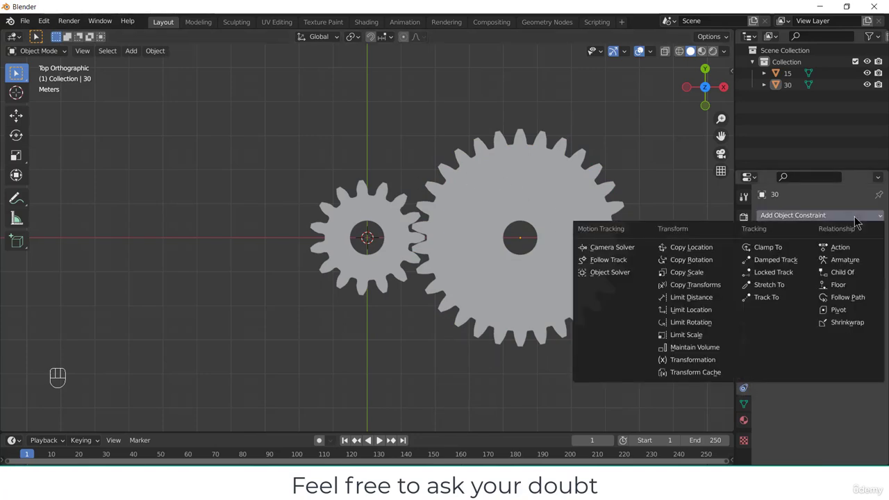
pyautogui.click(709, 264)
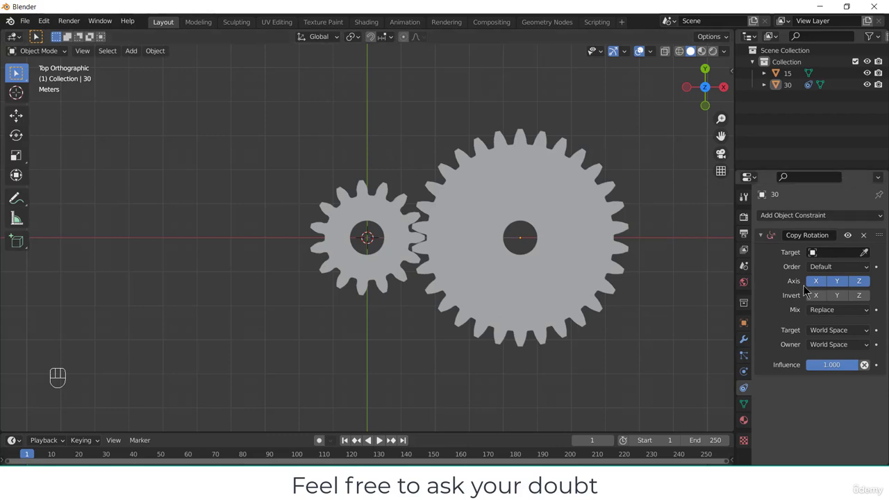
pyautogui.click(863, 235)
# - Add a Transformation constraint to gear 30
pyautogui.click(864, 216)
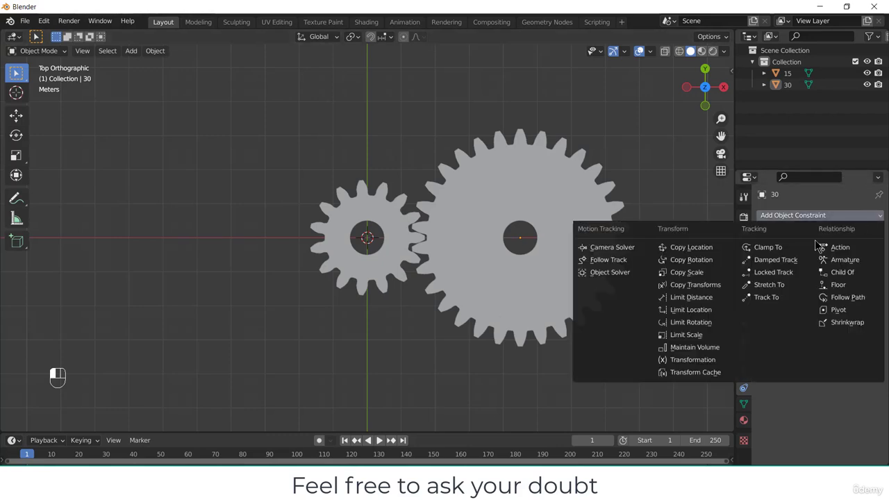
pyautogui.click(698, 361)
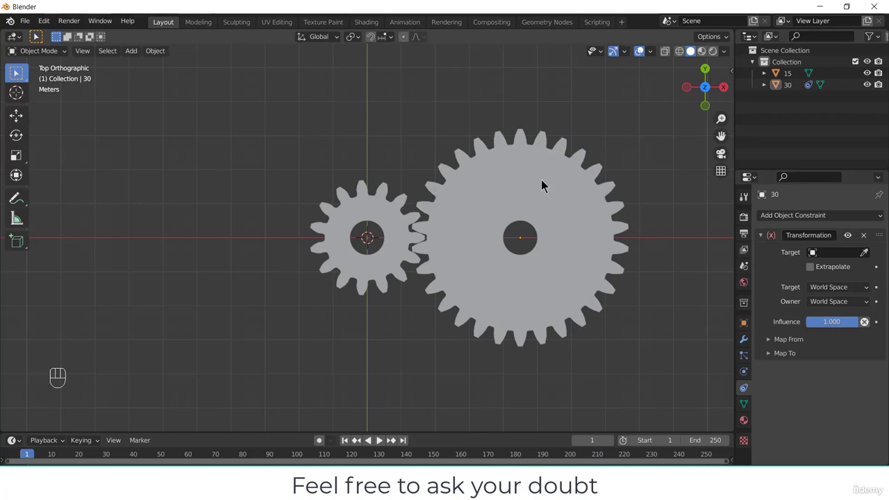
# - Add a Transformation constraint to gear 15 with gear 30 as its target
pyautogui.click(398, 219)
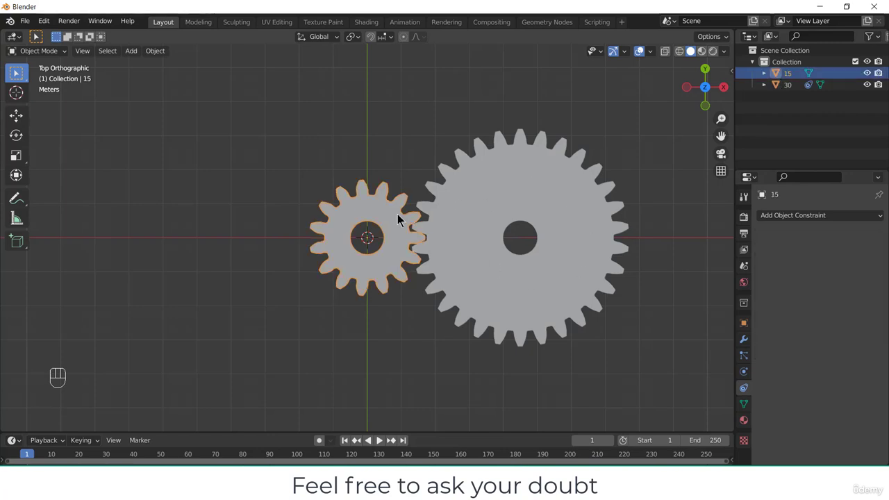
pyautogui.click(854, 215)
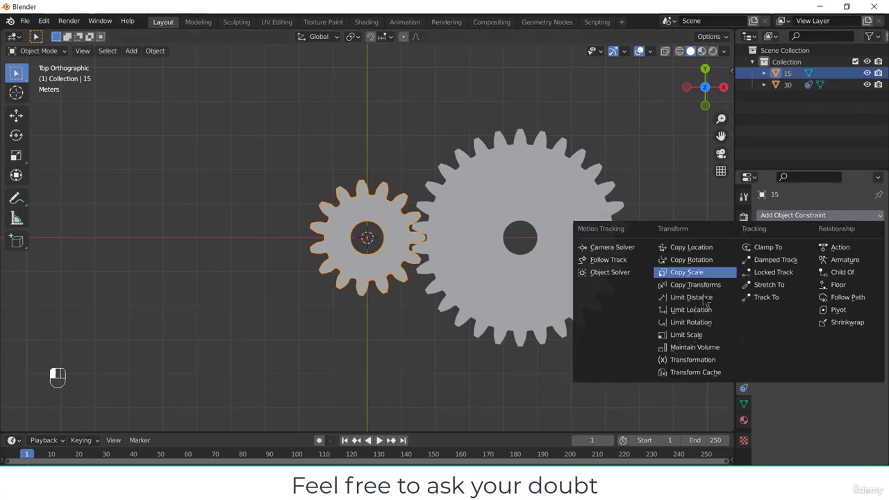
pyautogui.click(693, 361)
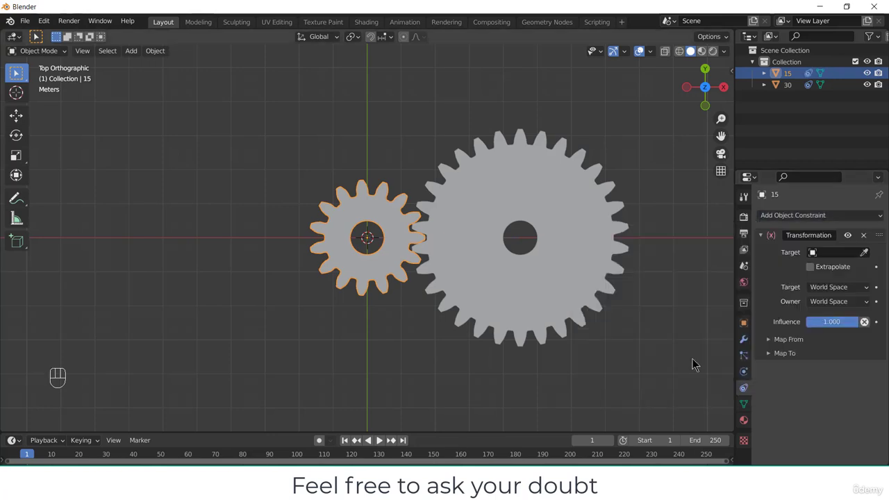
pyautogui.click(865, 253)
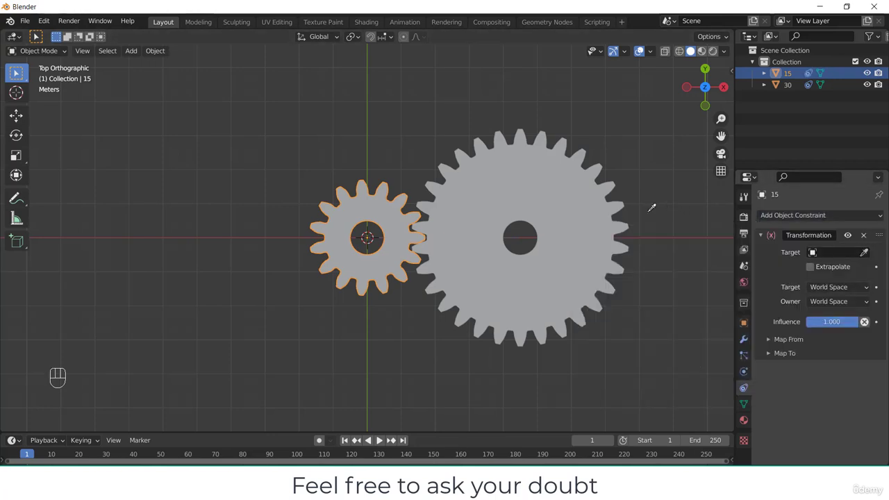
pyautogui.click(603, 201)
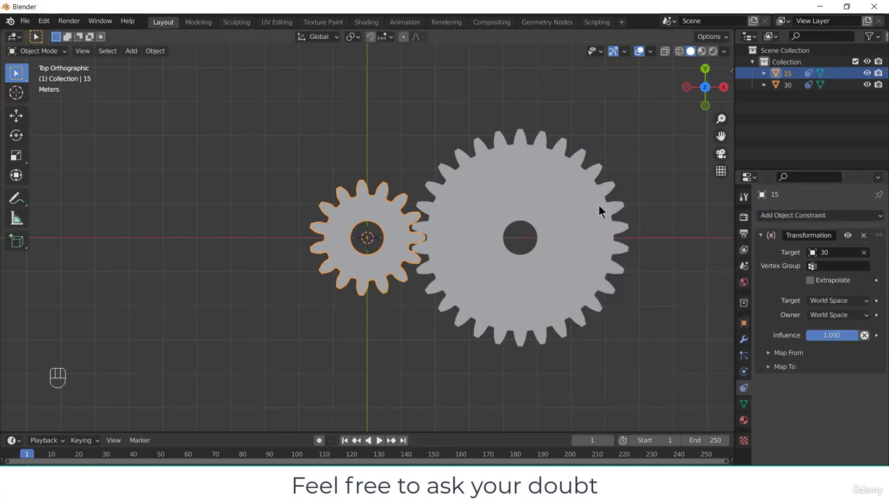
# - Map the constraint of gear 15 from the target's rotation, with a Z maximum of 360°
pyautogui.click(804, 357)
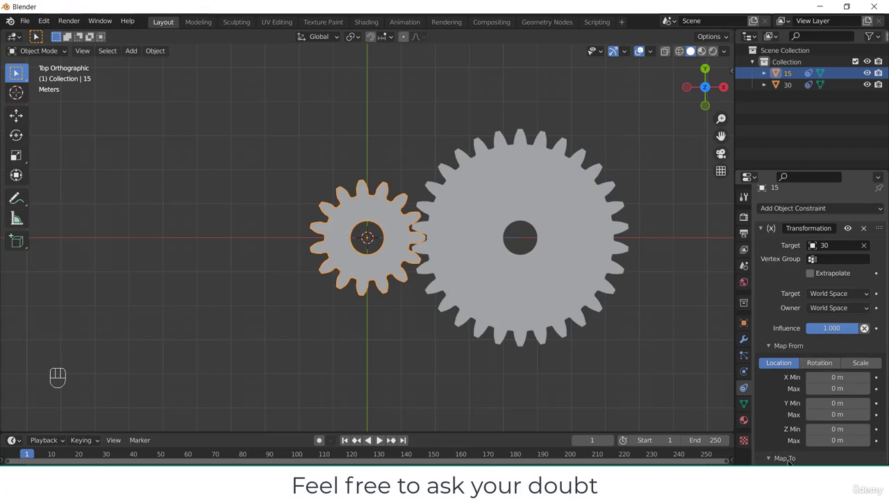
pyautogui.scroll(-4, 696, 325)
pyautogui.scroll(1, 841, 373)
pyautogui.scroll(-5, 841, 373)
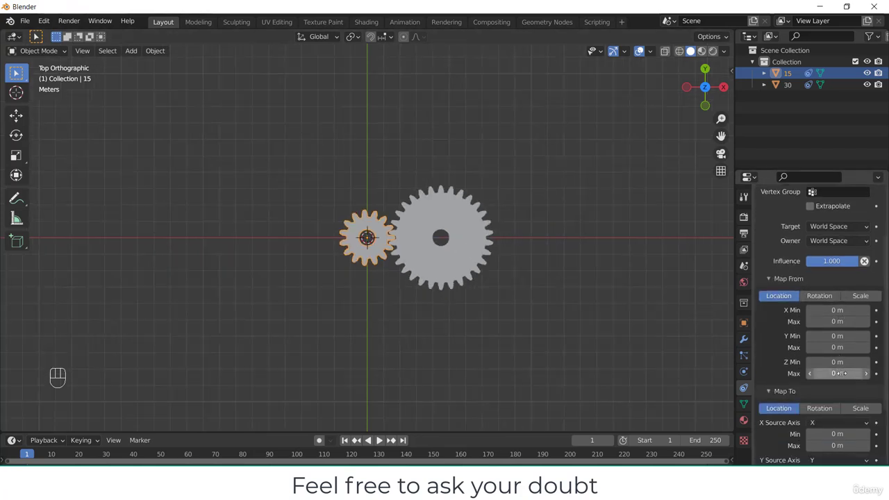
pyautogui.click(817, 240)
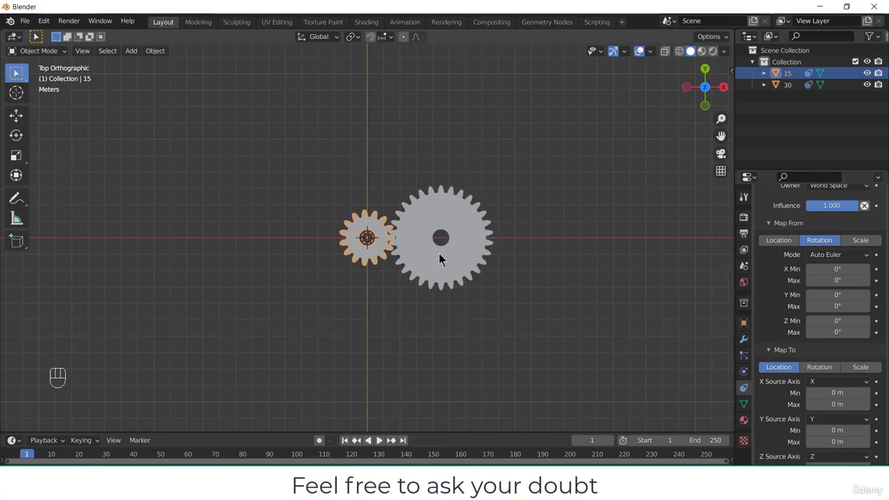
pyautogui.click(838, 332)
pyautogui.write('360')
pyautogui.press('Return')
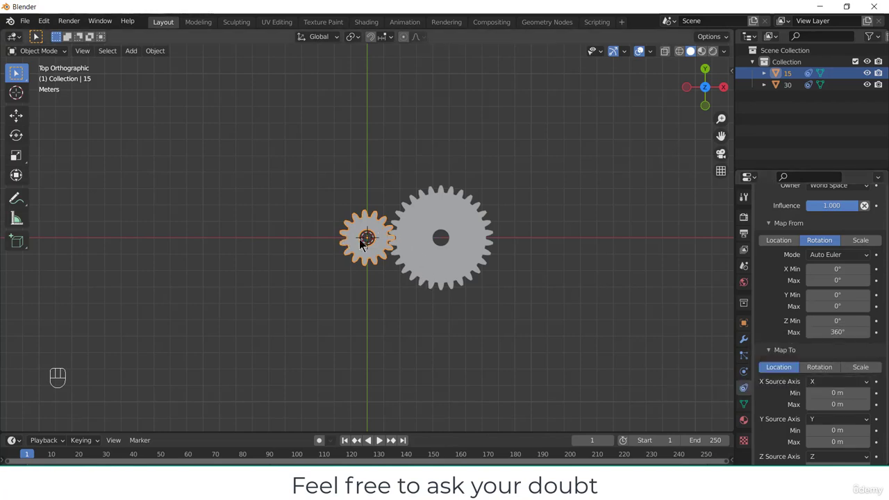
# - Map the constraint of gear 15 to rotation, with a Z maximum of -720°
pyautogui.click(832, 369)
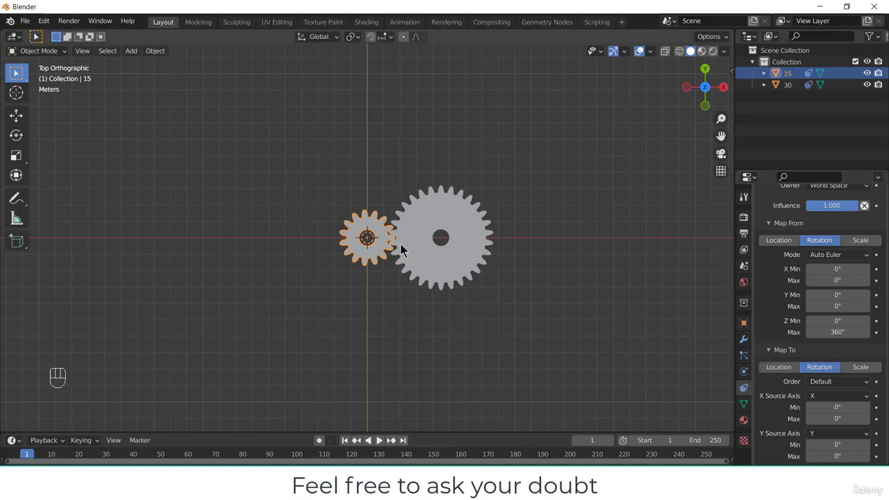
pyautogui.scroll(-2, 820, 320)
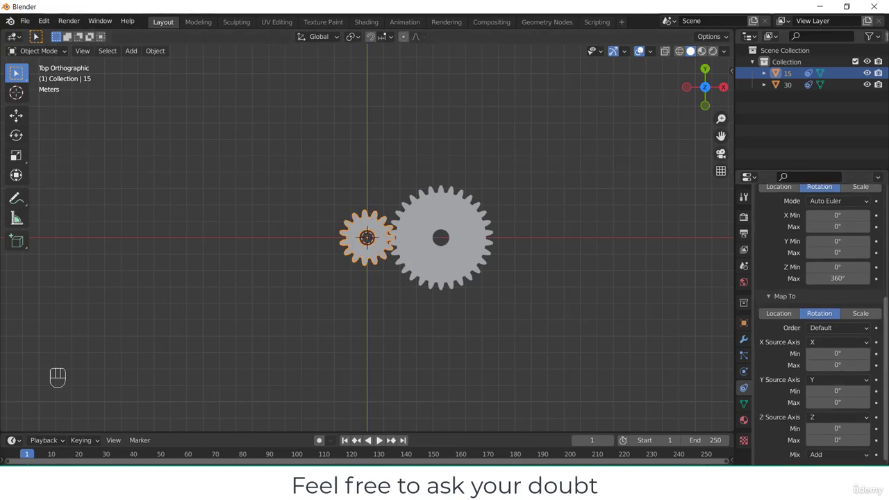
pyautogui.doubleClick(841, 441)
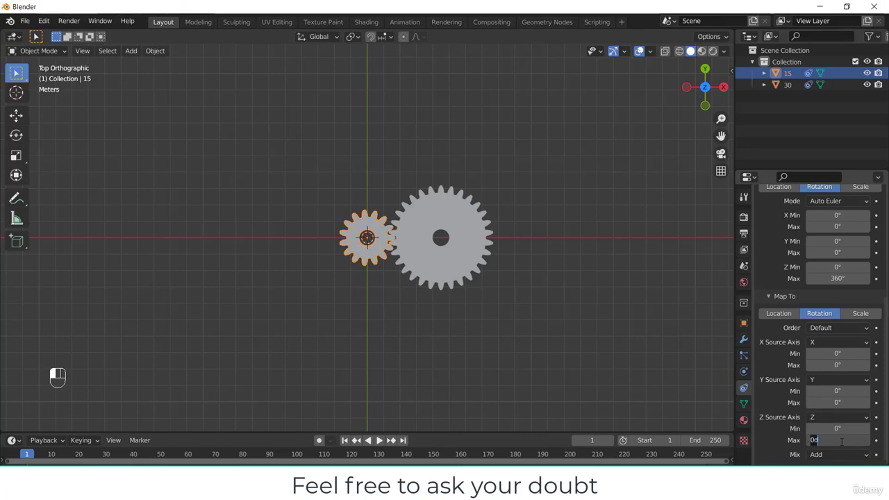
pyautogui.write('-720')
pyautogui.press('Return')
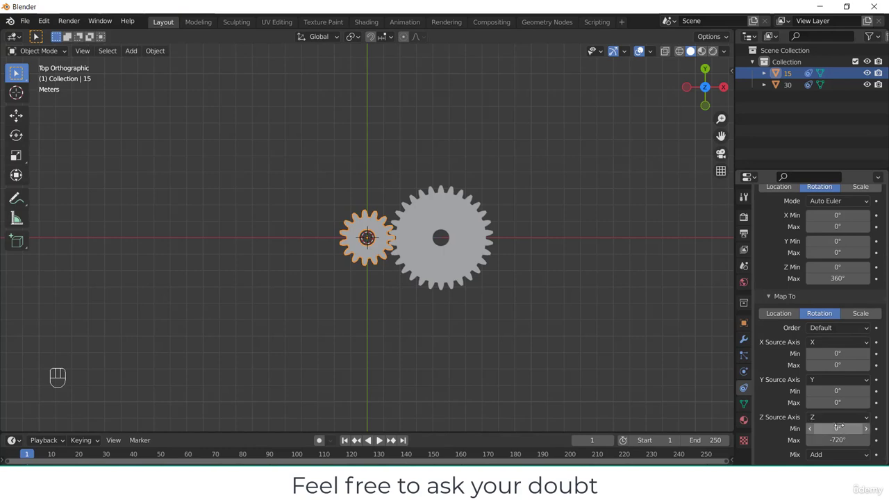
pyautogui.click(598, 369)
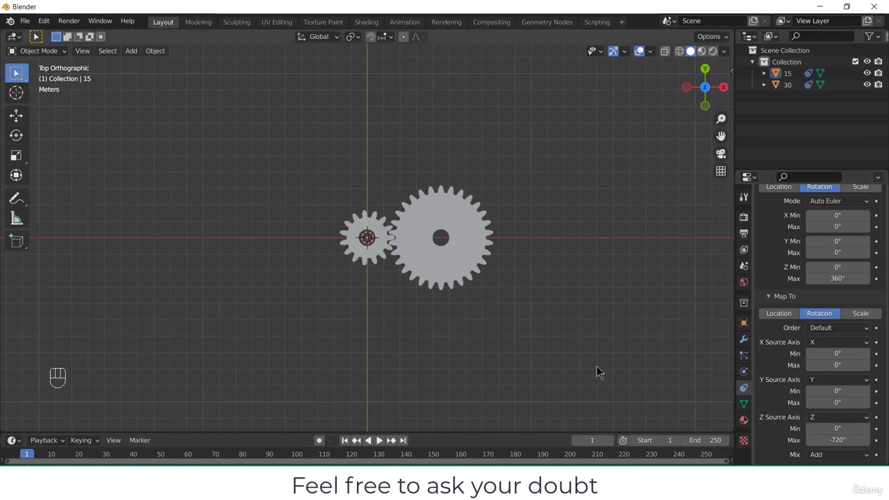
# - Rotate gear 30 about Z to about 19.3° to test how gear 15 follows it
pyautogui.click(447, 220)
pyautogui.click(743, 322)
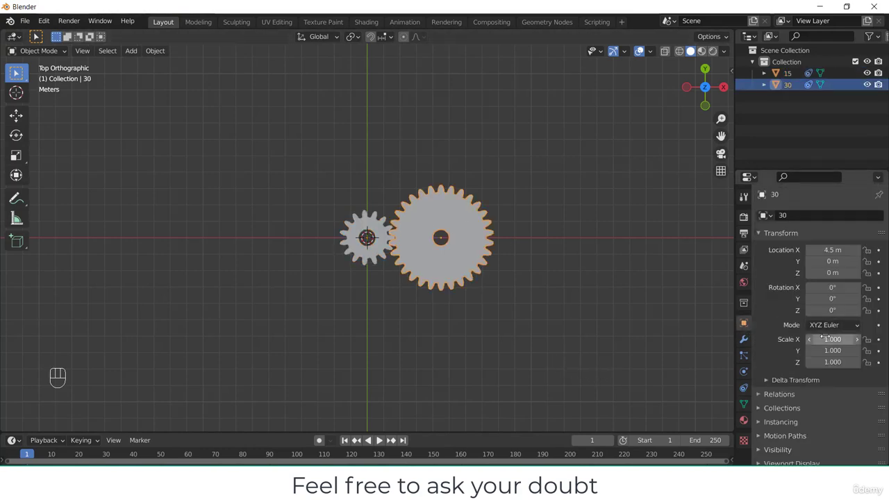
pyautogui.moveTo(832, 310); pyautogui.dragTo(809, 309)
pyautogui.scroll(6, 412, 237)
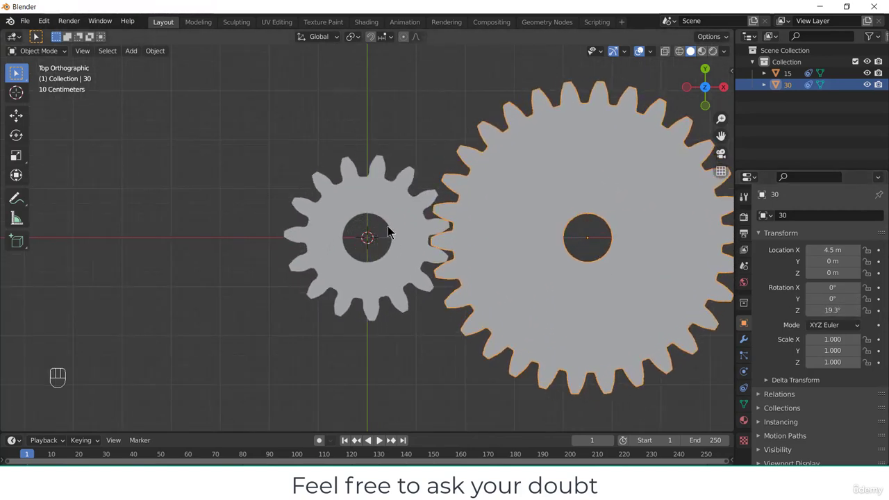
# - Examine the Map From and Map To rotation limits in gear 15's Transformation constraint
pyautogui.click(387, 232)
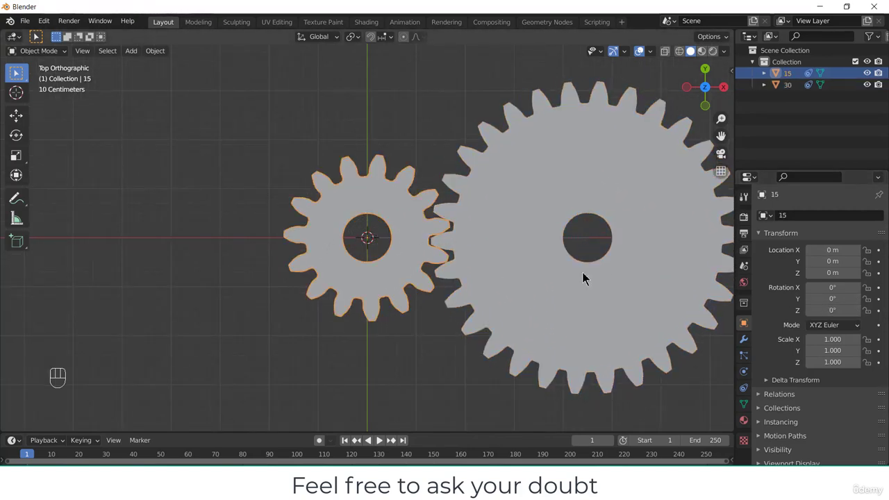
pyautogui.click(743, 387)
pyautogui.scroll(-5, 883, 341)
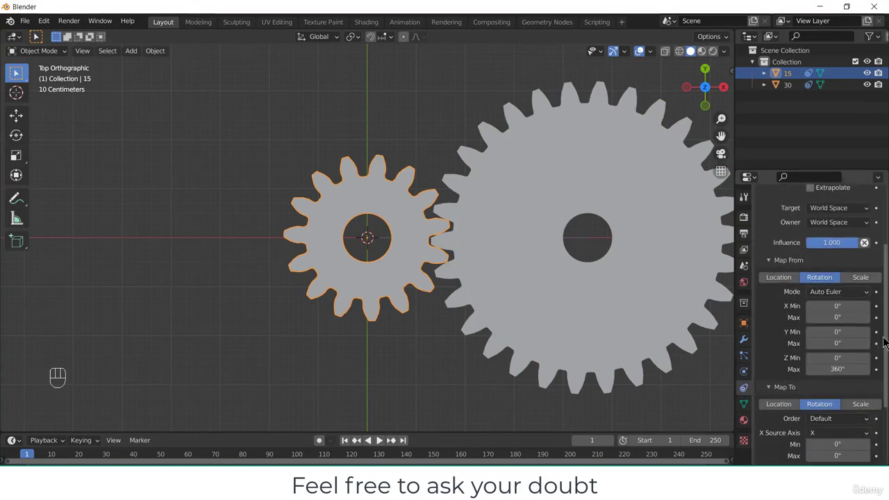
pyautogui.scroll(-2, 884, 342)
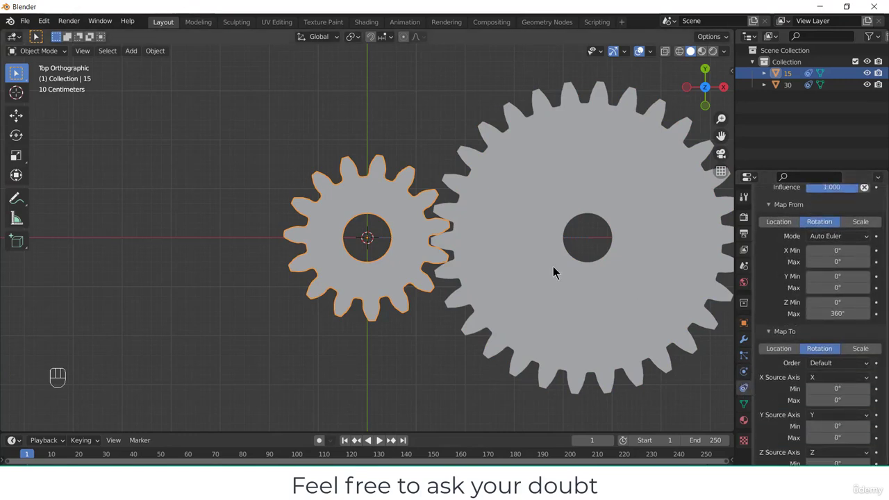
pyautogui.keyDown('shift'); pyautogui.moveTo(553, 271); pyautogui.dragTo(439, 271, button='middle'); pyautogui.keyUp('shift')
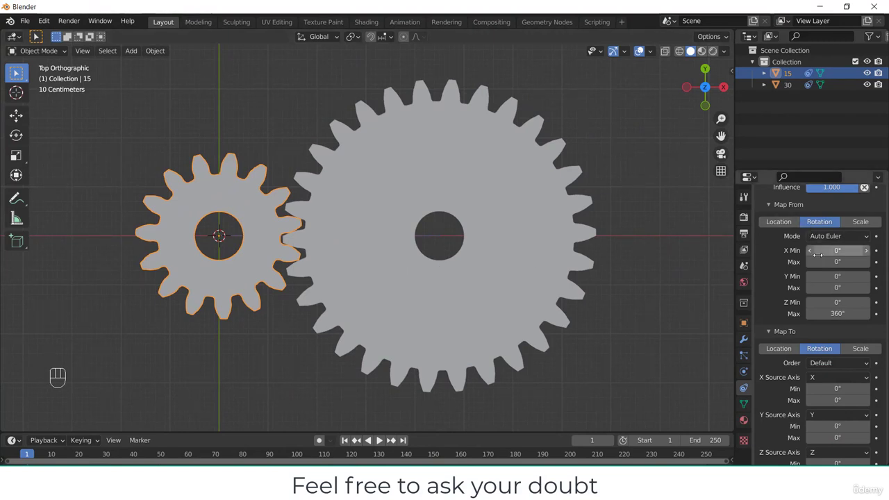
pyautogui.scroll(2, 884, 317)
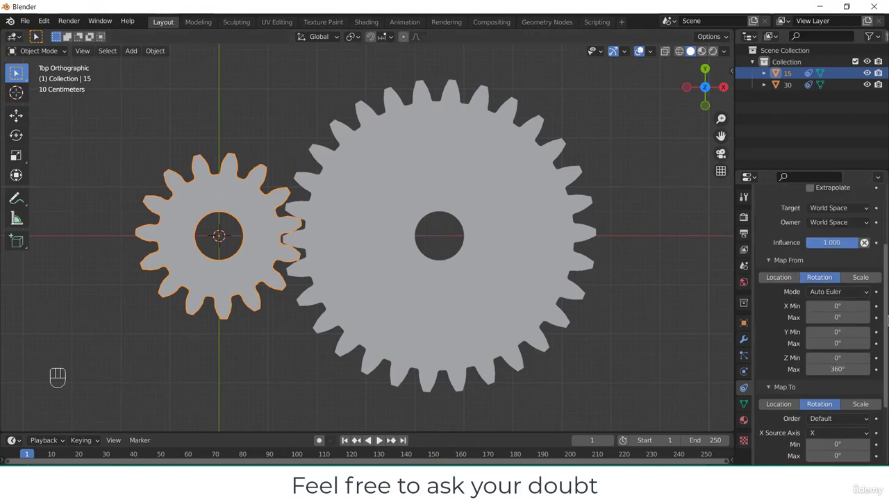
pyautogui.scroll(-3, 865, 299)
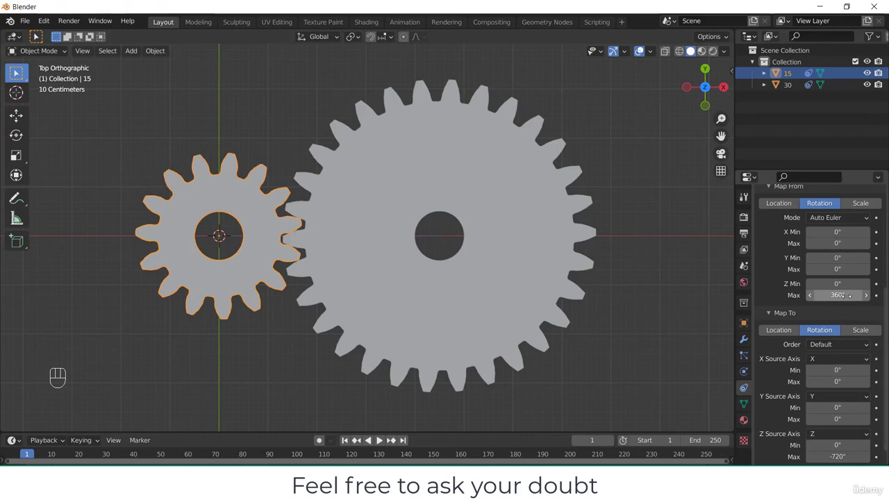
pyautogui.scroll(-1, 849, 295)
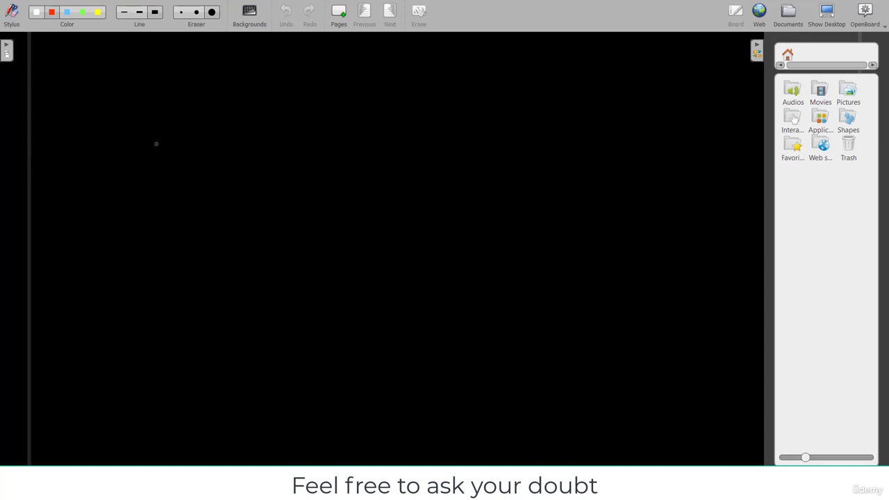
# - Switch to OpenBoard and handwrite the gear ratio in red as 15/30 = 1/2, with 1 : 2 below it
pyautogui.moveTo(176, 129)
pyautogui.mouseDown()
pyautogui.moveTo(182, 145)
pyautogui.moveTo(222, 144)
pyautogui.moveTo(226, 166)
pyautogui.mouseUp()
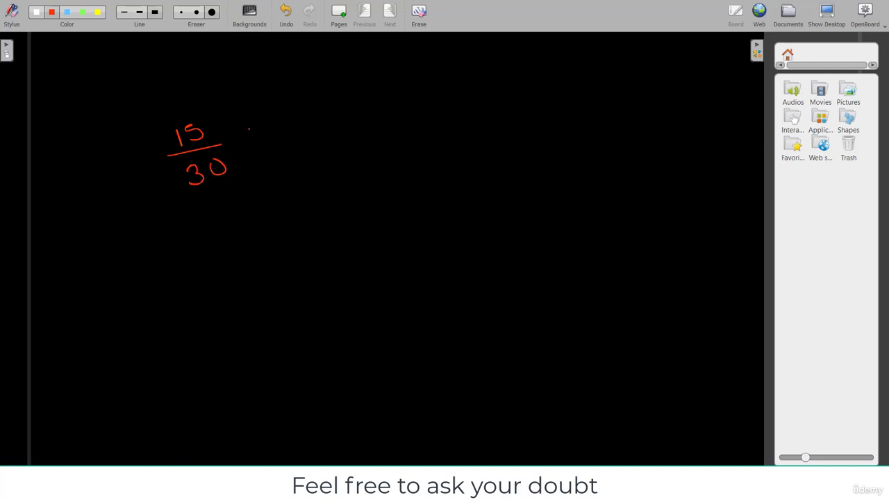
pyautogui.moveTo(247, 129); pyautogui.dragTo(260, 128)
pyautogui.moveTo(252, 135); pyautogui.dragTo(267, 131)
pyautogui.hotkey('ctrl', 'z')
pyautogui.moveTo(249, 139); pyautogui.dragTo(263, 137)
pyautogui.moveTo(303, 109); pyautogui.dragTo(303, 117)
pyautogui.moveTo(299, 128); pyautogui.dragTo(320, 123)
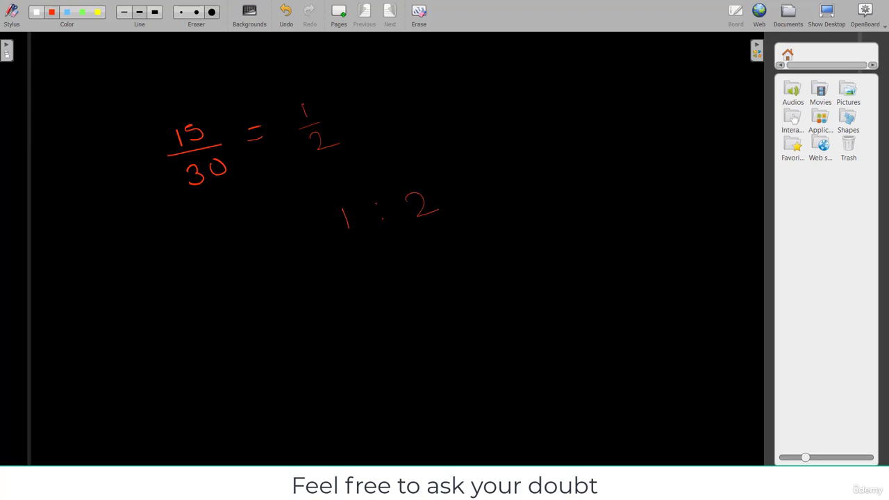
# - Circle the 2 in the handwritten ratio 1 : 2 and mark up the fraction 15/30
pyautogui.moveTo(442, 177)
pyautogui.mouseDown()
pyautogui.moveTo(463, 231)
pyautogui.moveTo(446, 167)
pyautogui.mouseUp()
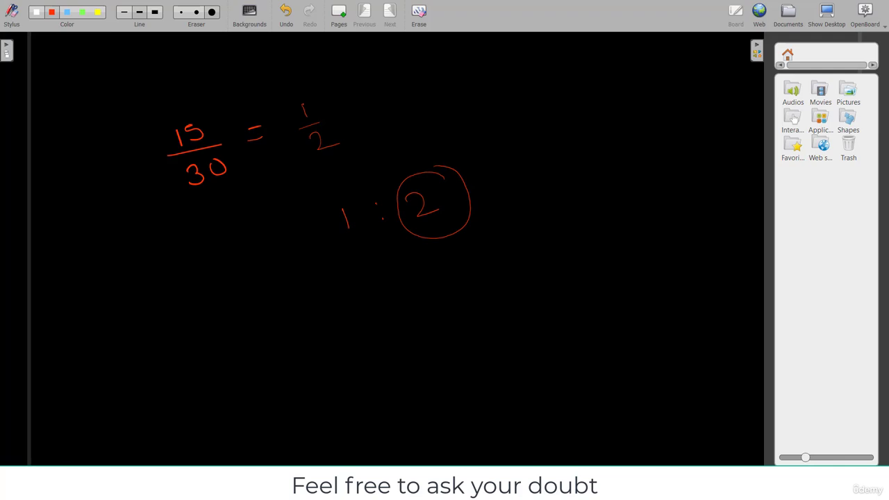
pyautogui.moveTo(229, 155)
pyautogui.mouseDown()
pyautogui.moveTo(198, 197)
pyautogui.moveTo(217, 156)
pyautogui.mouseUp()
pyautogui.moveTo(177, 189); pyautogui.dragTo(164, 135)
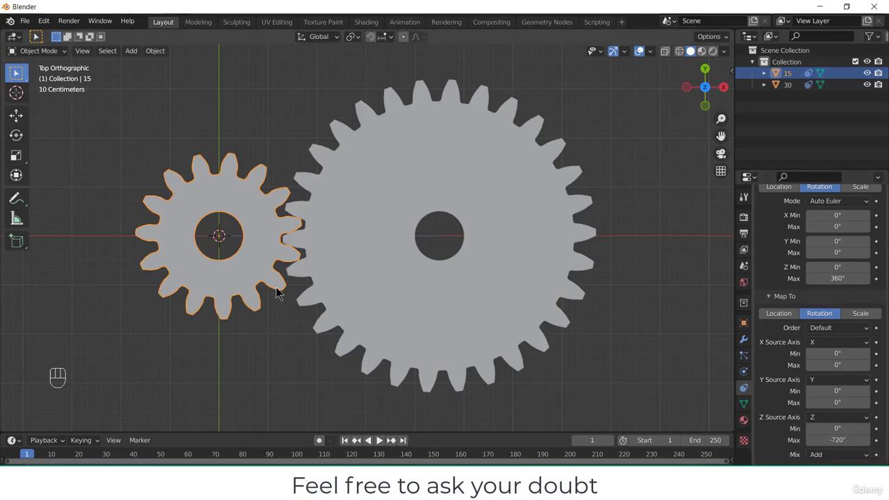
# - Switch back to Blender and remove the minus sign from gear 15's Map To Z maximum
pyautogui.click(818, 440)
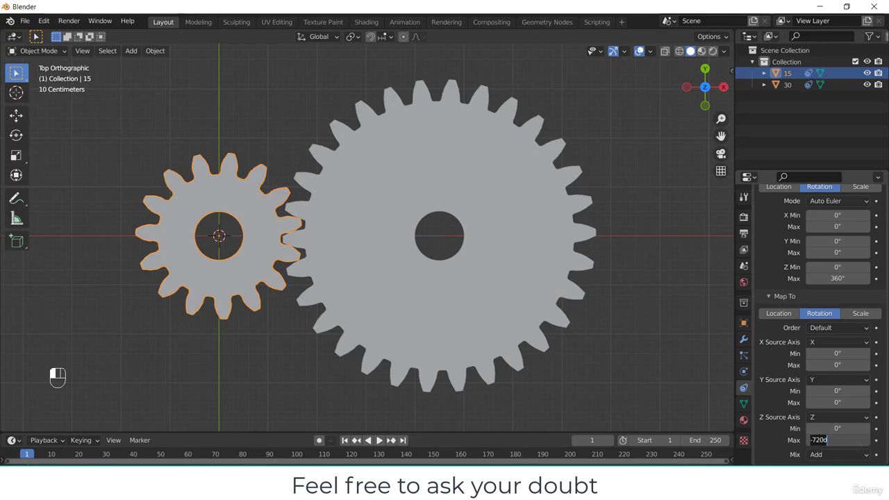
pyautogui.click(816, 439)
pyautogui.press('BackSpace')
pyautogui.press('Return')
# - Rotate gear 30 about Z to test the meshing, and reset its Z rotation to 0°
pyautogui.click(532, 271)
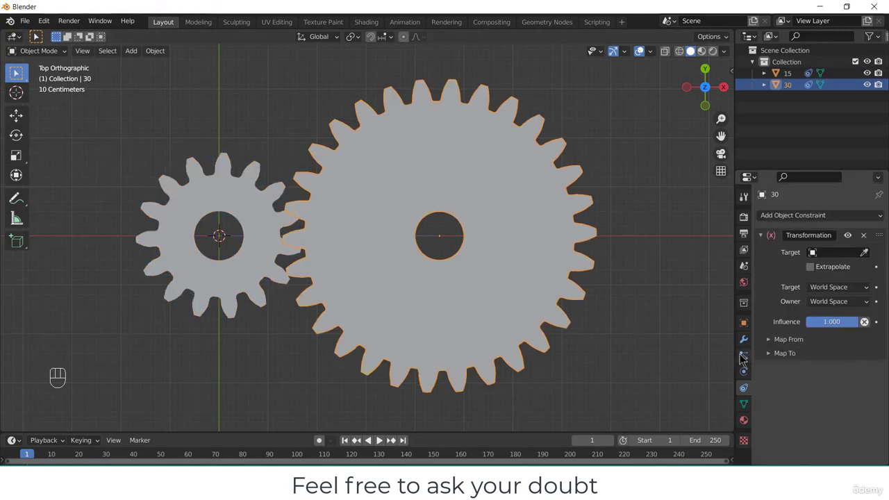
pyautogui.click(744, 322)
pyautogui.moveTo(831, 311); pyautogui.dragTo(831, 310)
pyautogui.click(831, 311)
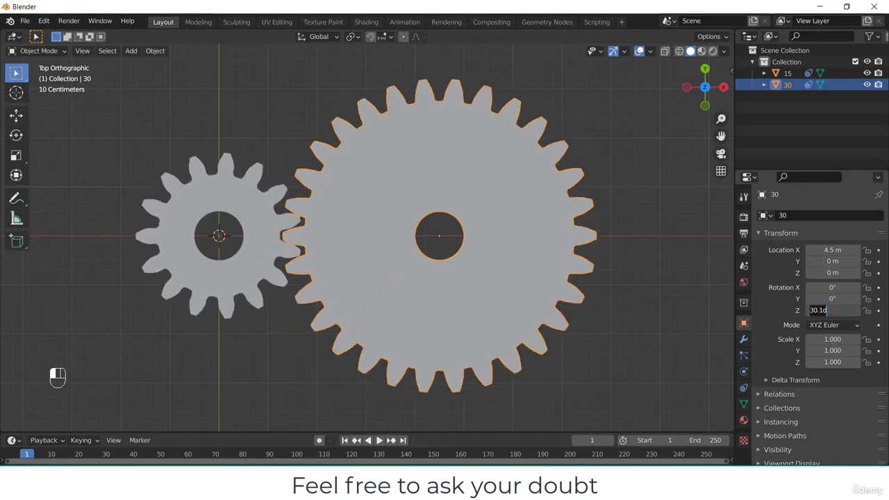
pyautogui.write('0')
pyautogui.press('Return')
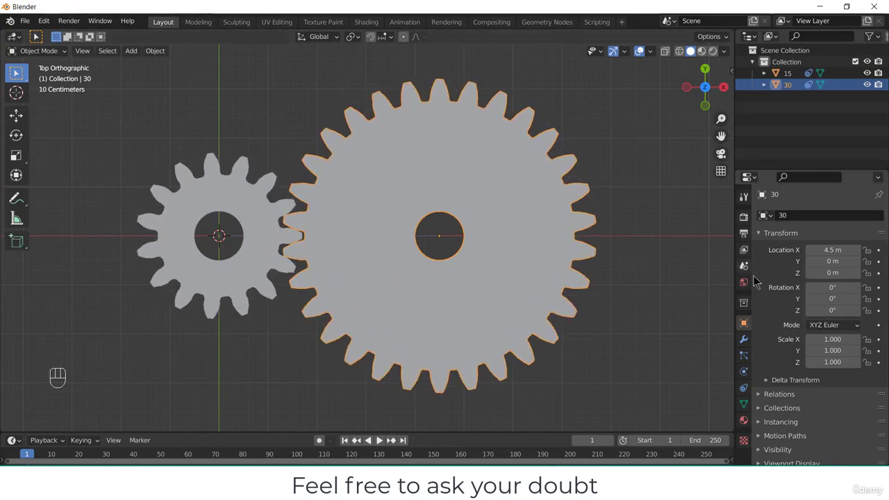
pyautogui.moveTo(830, 311)
pyautogui.mouseDown()
pyautogui.moveTo(847, 311)
pyautogui.moveTo(799, 310)
pyautogui.moveTo(833, 311)
pyautogui.mouseUp()
pyautogui.click(833, 310)
pyautogui.press('Return')
# - Set the Map To Z maximum of gear 15's Transformation constraint to -720°
pyautogui.click(242, 261)
pyautogui.scroll(-2, 805, 421)
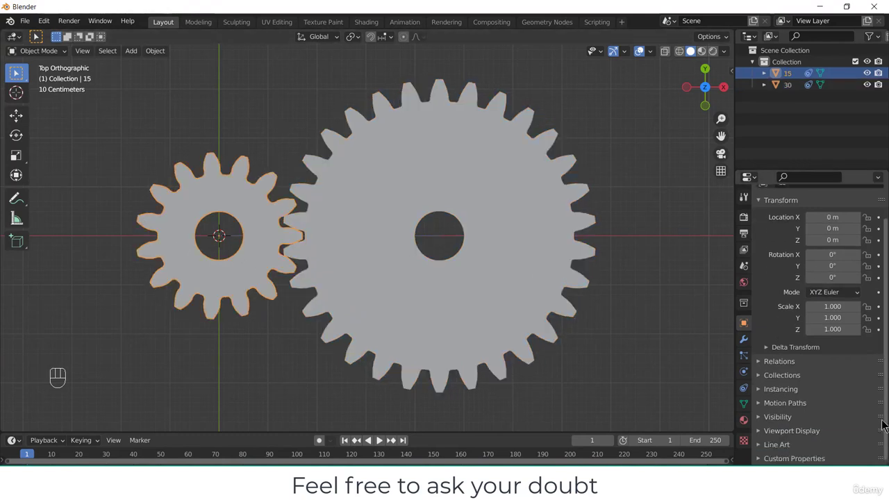
pyautogui.click(743, 388)
pyautogui.scroll(-4, 880, 417)
pyautogui.scroll(-5, 882, 422)
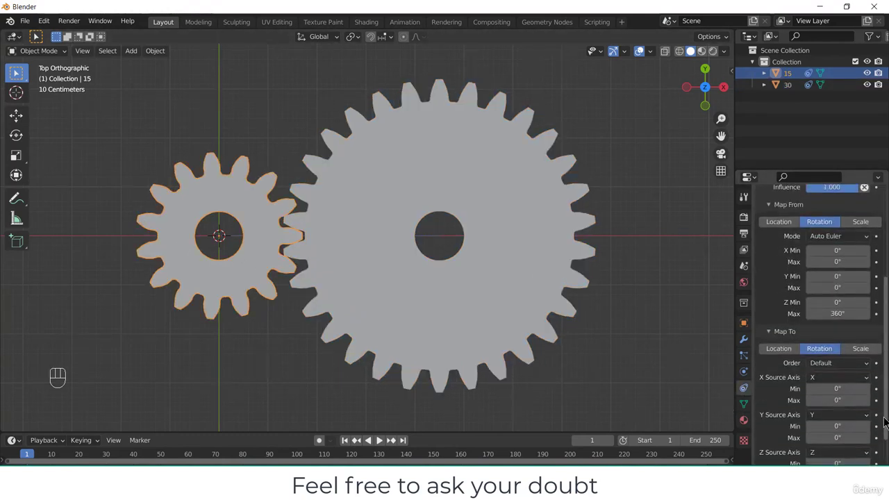
pyautogui.click(837, 440)
pyautogui.write('720d')
pyautogui.click(810, 441)
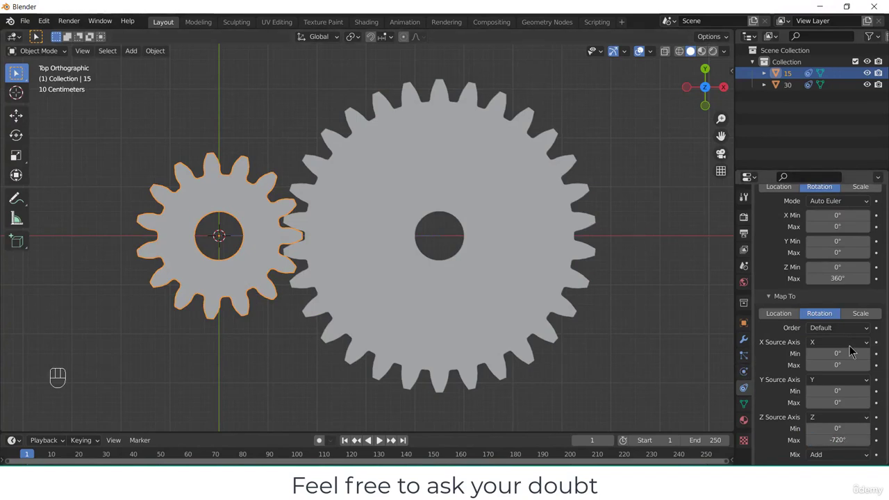
# - Check the Z source axis options in gear 15's Map To settings without changing them, and deselect the gear
pyautogui.scroll(2, 852, 352)
pyautogui.scroll(-2, 858, 351)
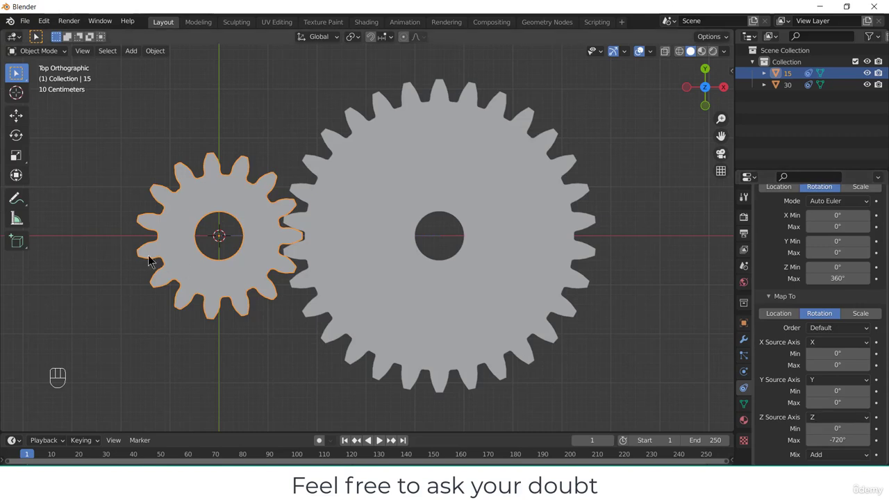
pyautogui.click(842, 417)
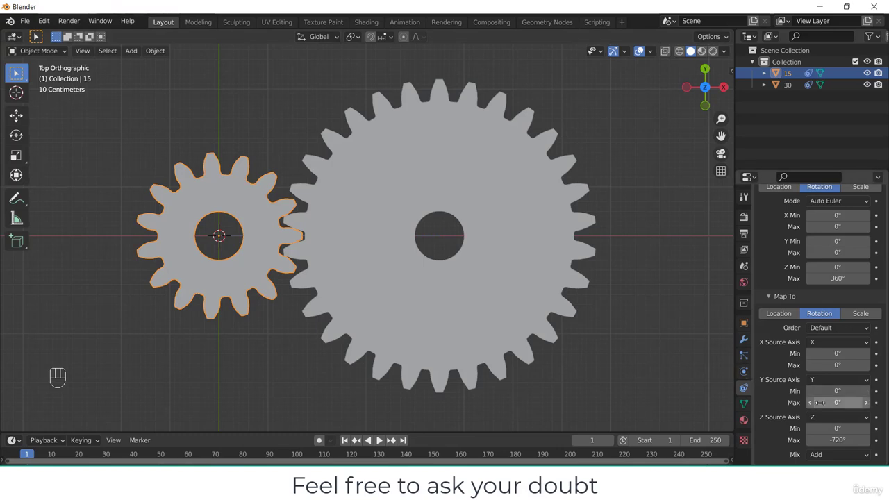
pyautogui.click(837, 418)
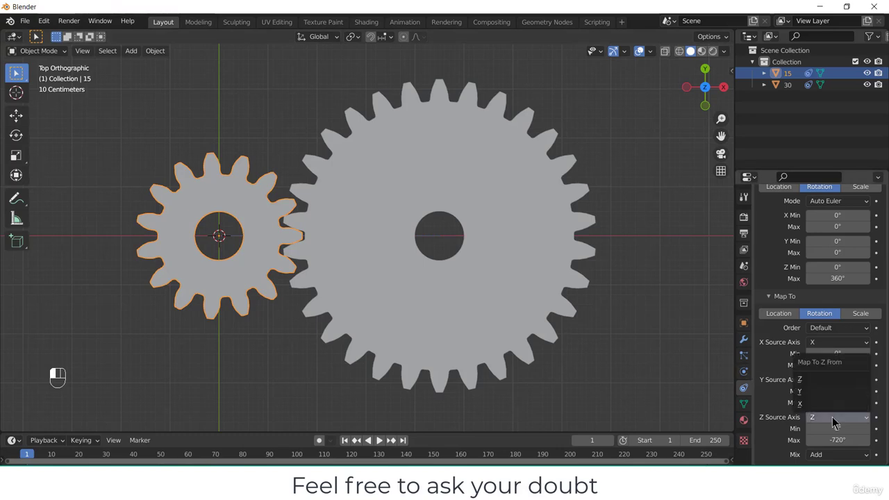
pyautogui.click(692, 366)
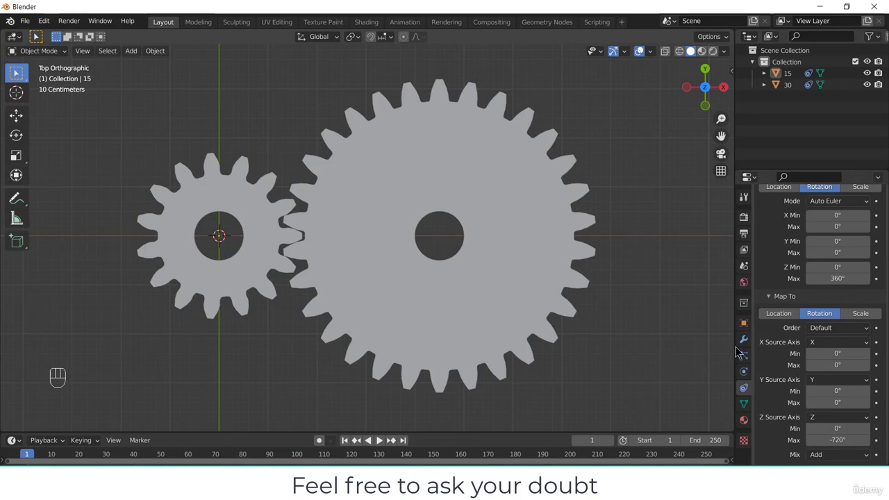
# - Review gear 15's whole Transformation constraint, from its target and evaluation spaces to the Map From and Map To rotation limits
pyautogui.scroll(2, 764, 341)
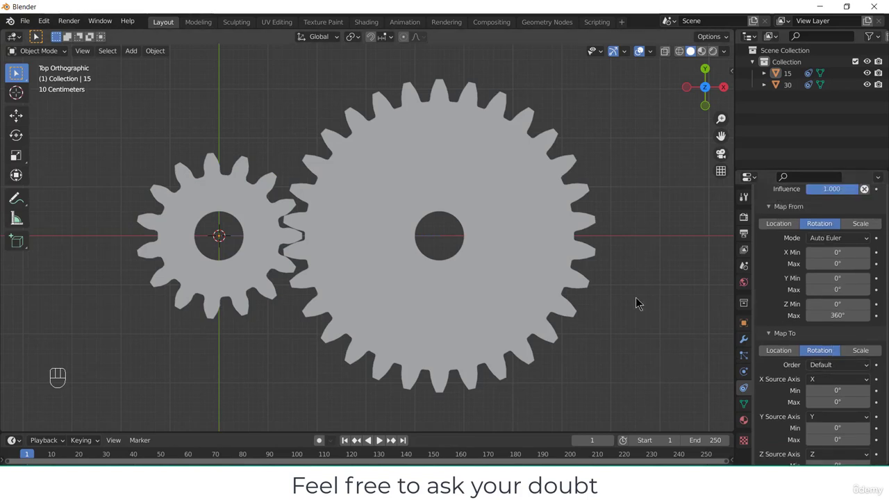
pyautogui.scroll(1, 833, 320)
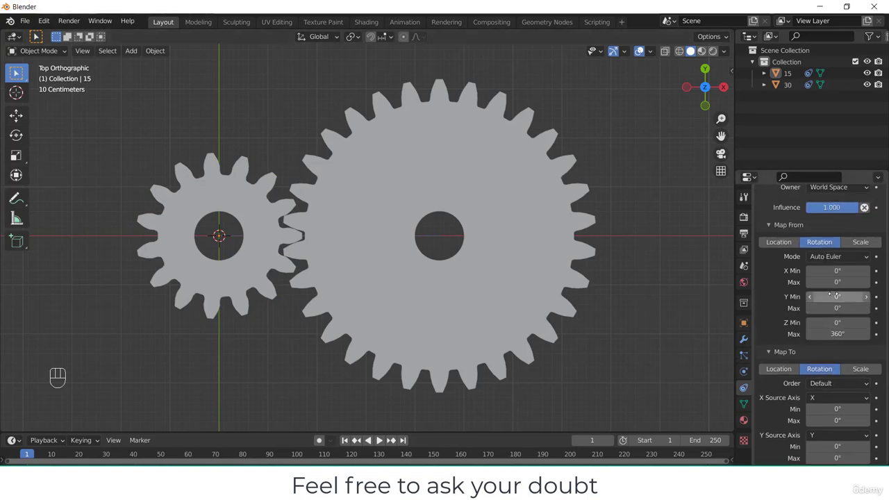
pyautogui.scroll(-3, 833, 294)
pyautogui.scroll(-1, 659, 289)
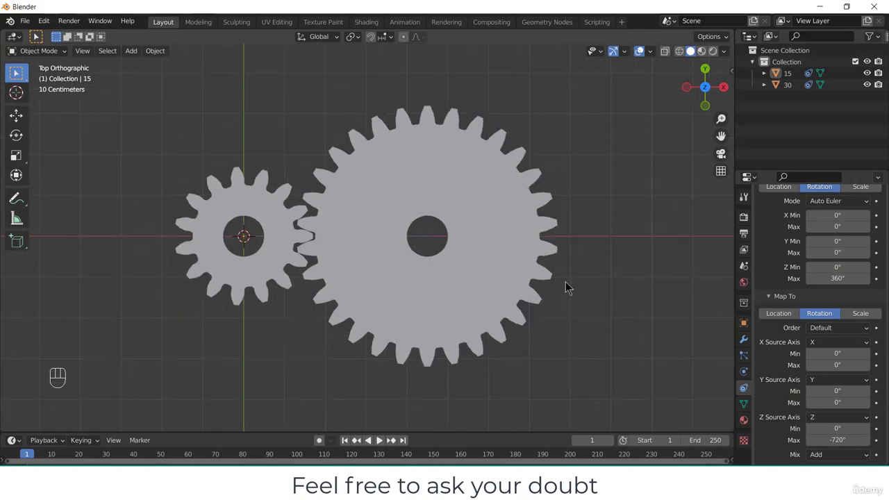
pyautogui.scroll(8, 837, 236)
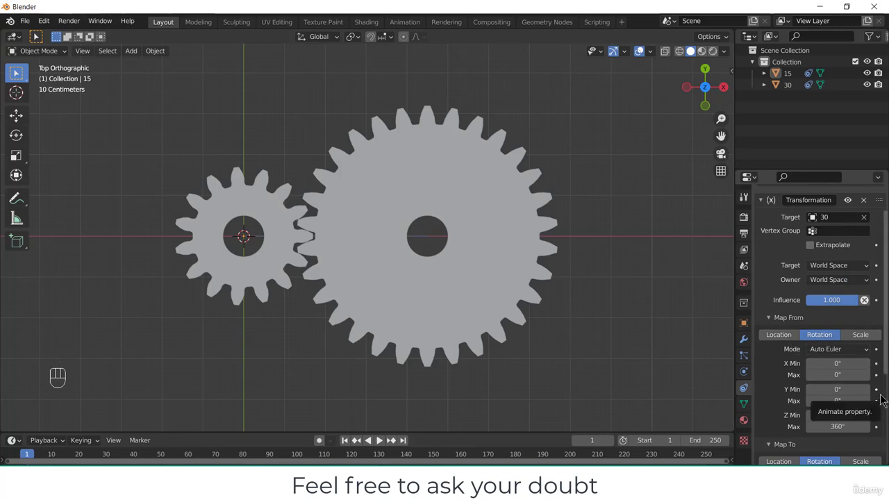
pyautogui.scroll(-3, 880, 404)
pyautogui.scroll(-3, 879, 406)
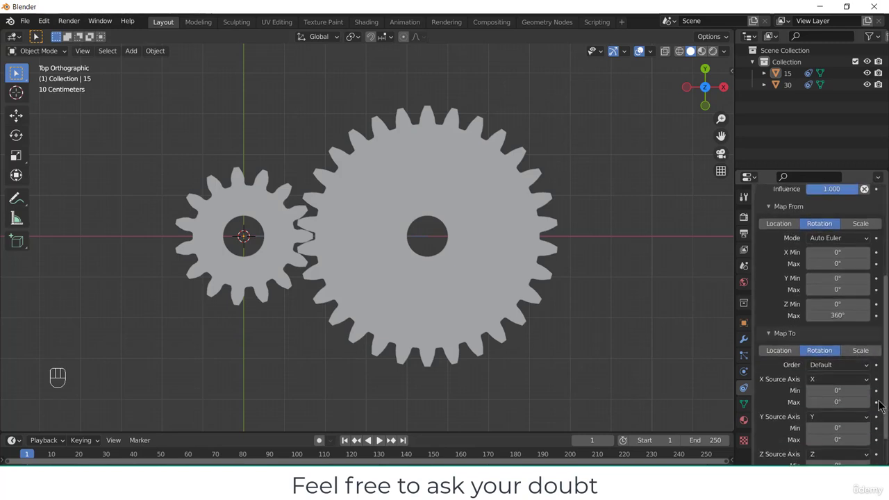
pyautogui.scroll(7, 879, 404)
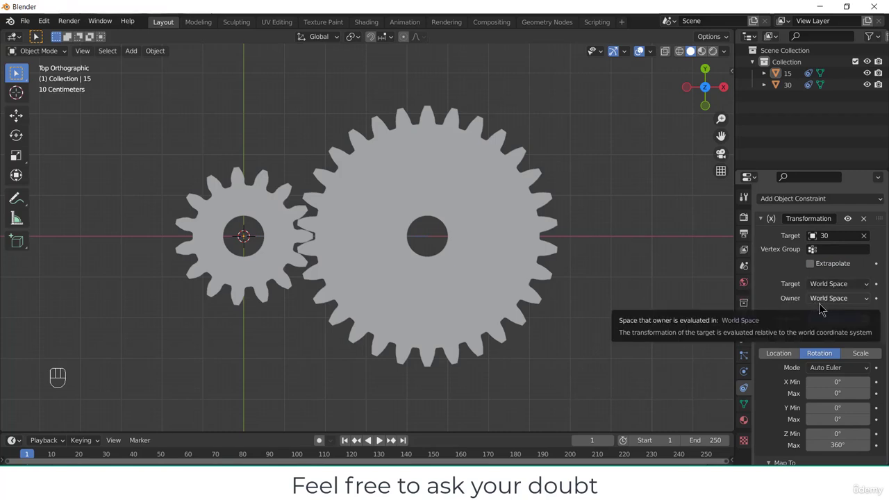
pyautogui.scroll(-6, 880, 319)
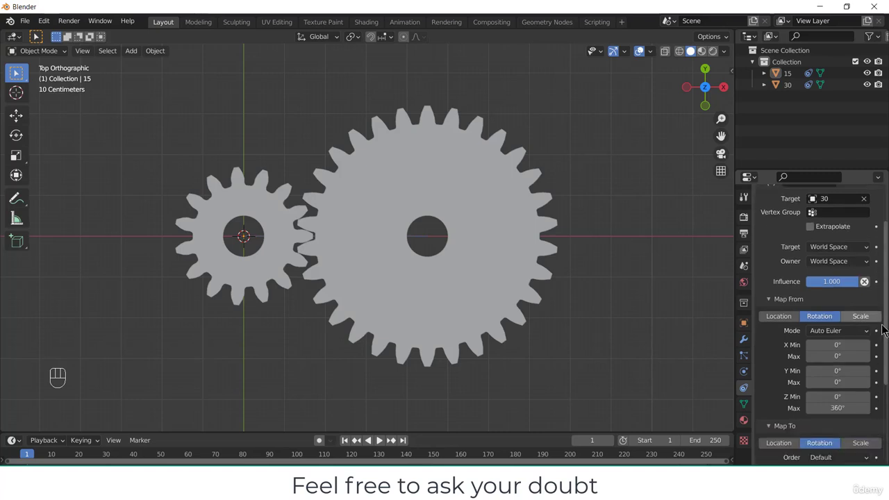
pyautogui.scroll(-3, 857, 389)
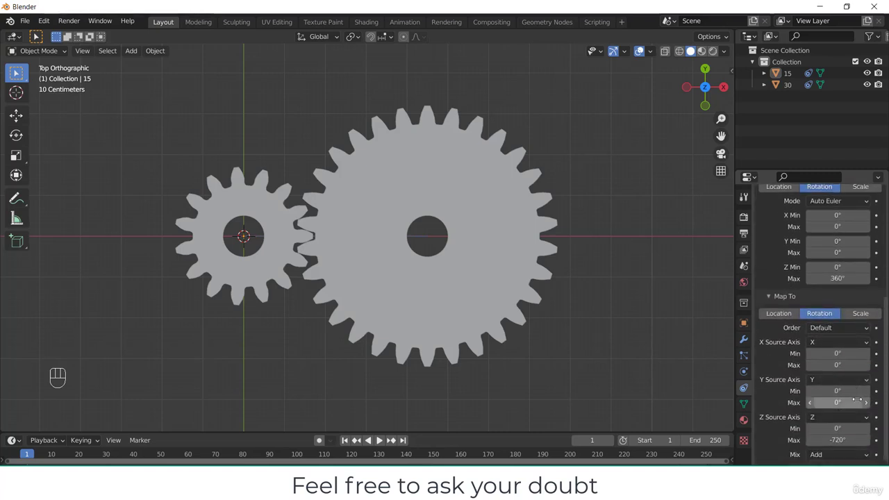